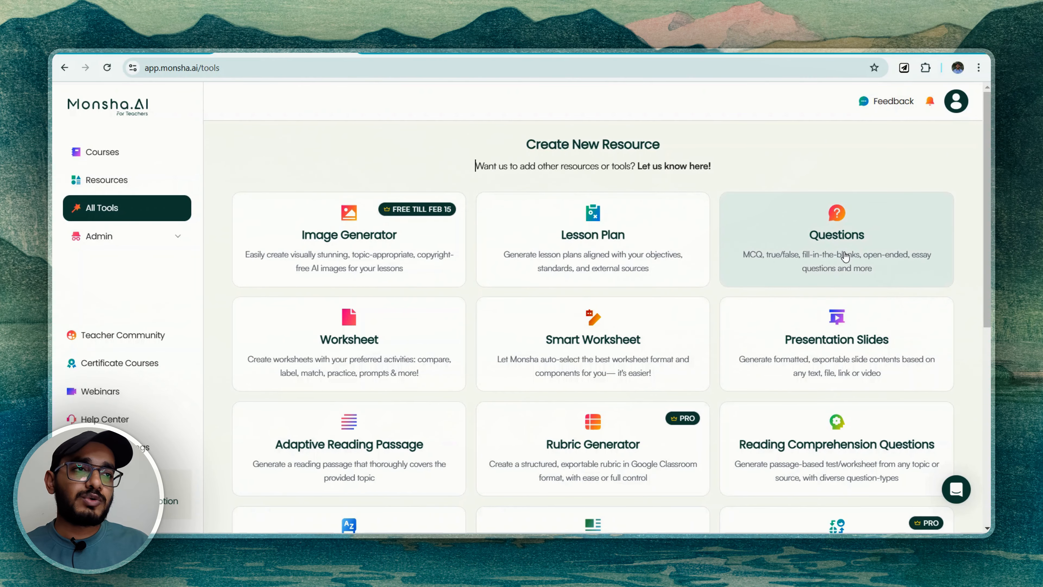
# Start a new Questions resource and assign it to course Chemistry First Paper, unit Atomic Structure, lesson Atomic Models.
pyautogui.click(866, 258)
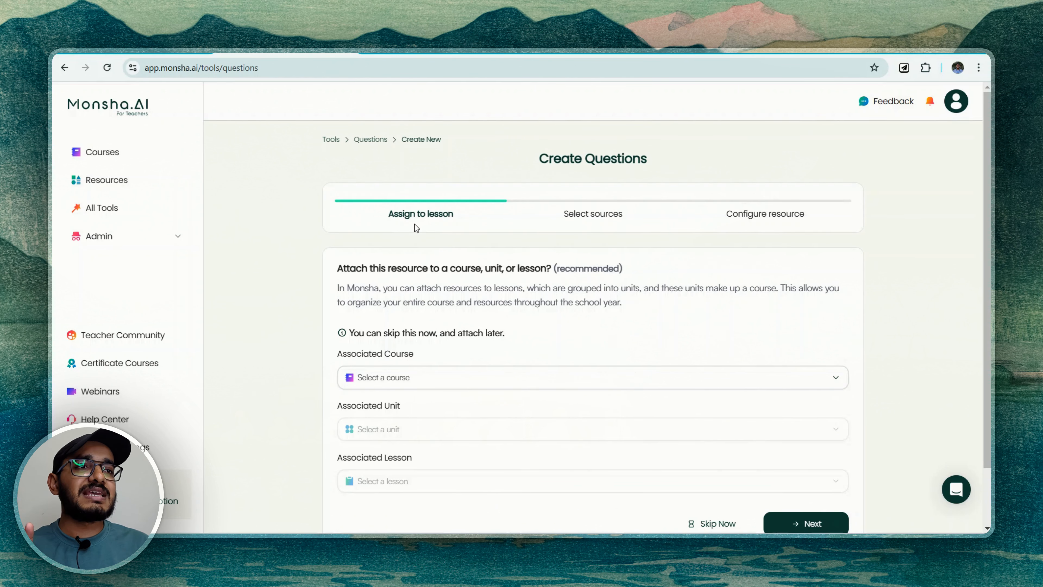
pyautogui.scroll(-2, 460, 241)
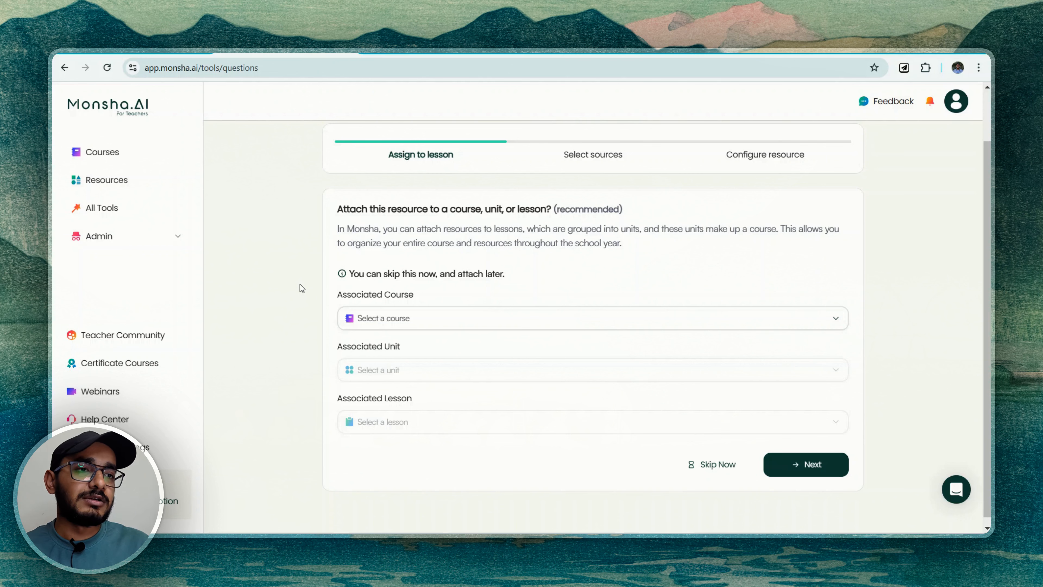
pyautogui.click(409, 318)
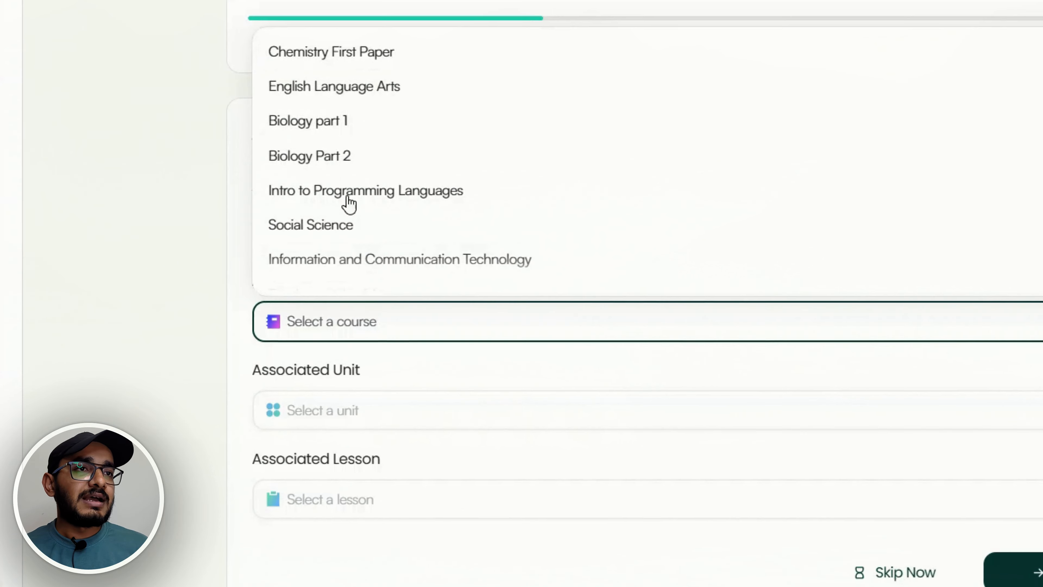
pyautogui.click(399, 55)
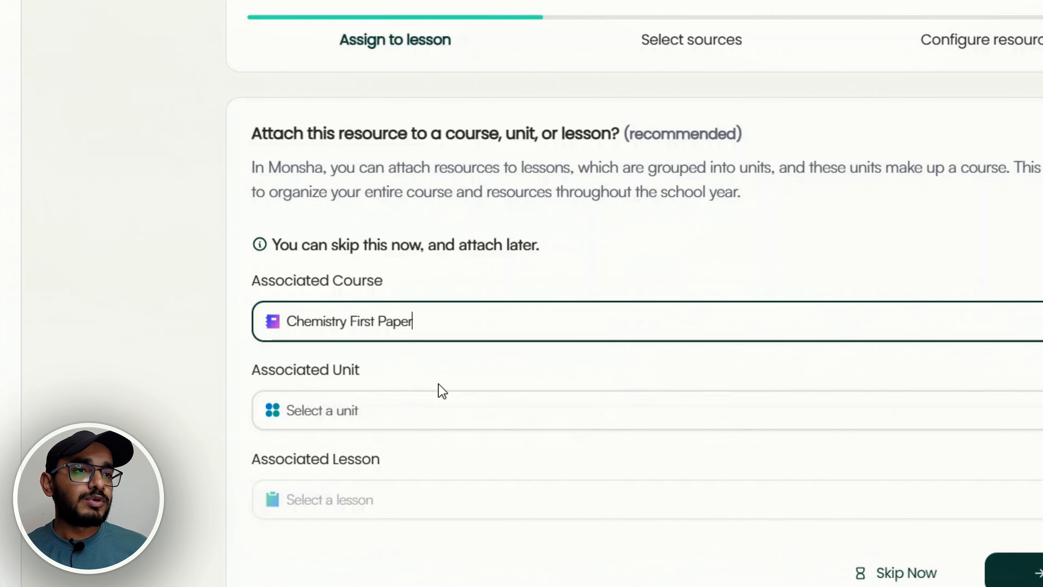
pyautogui.click(412, 411)
pyautogui.click(392, 460)
pyautogui.click(452, 498)
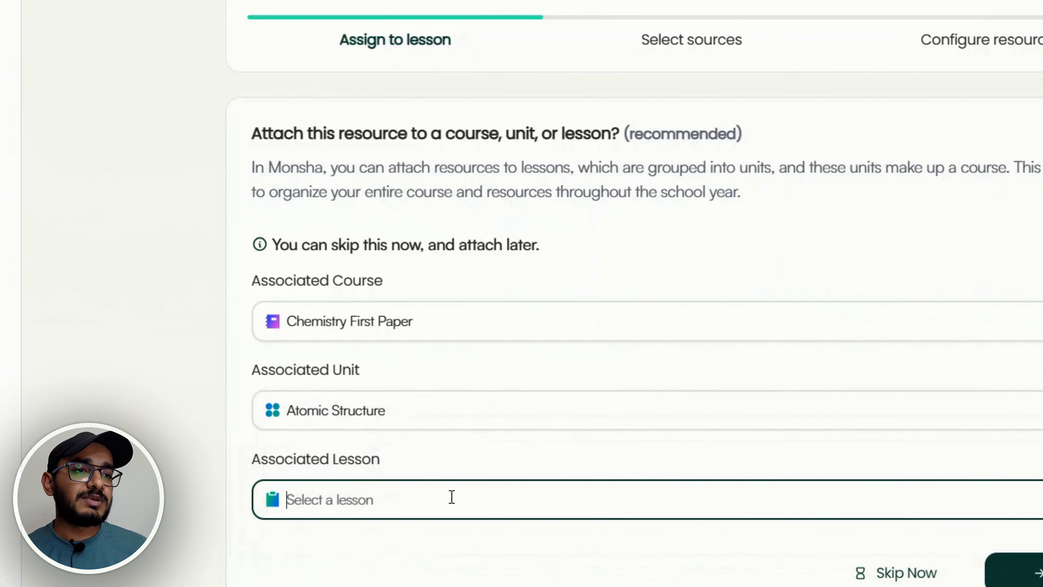
pyautogui.click(361, 552)
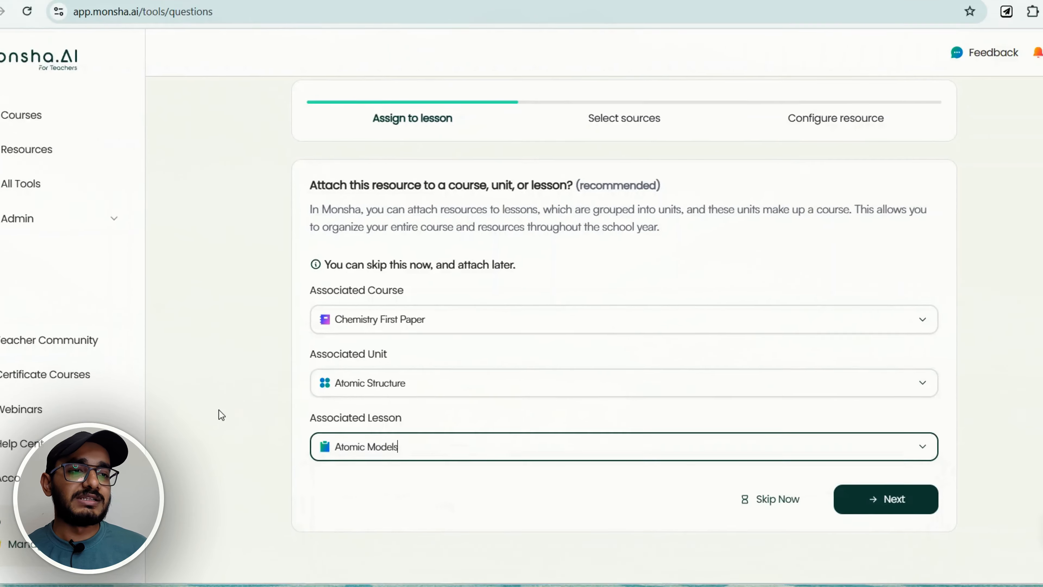
pyautogui.click(885, 499)
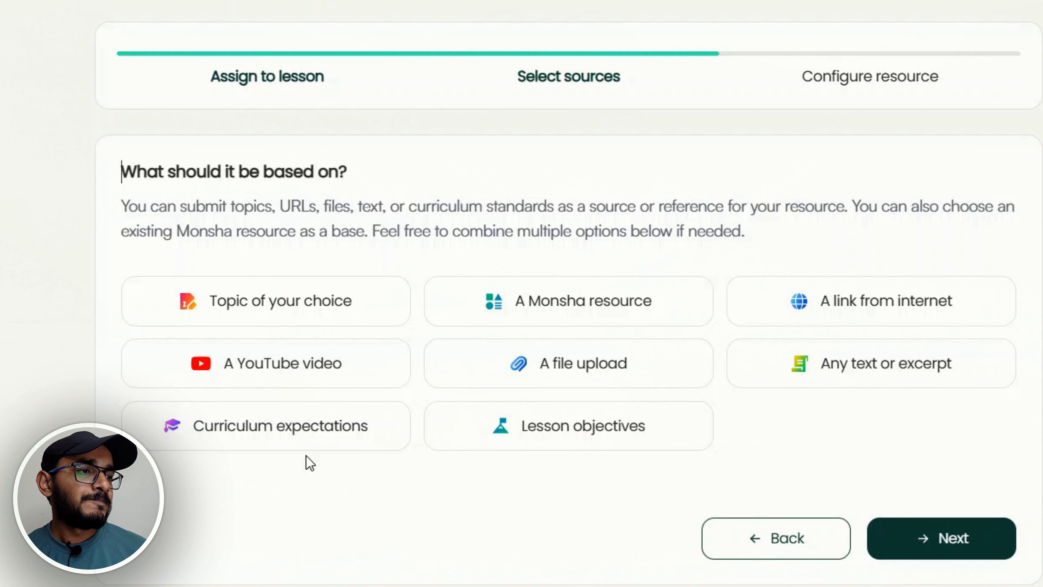
# Base the questions on the lesson objectives and continue to the resource configuration.
pyautogui.click(584, 449)
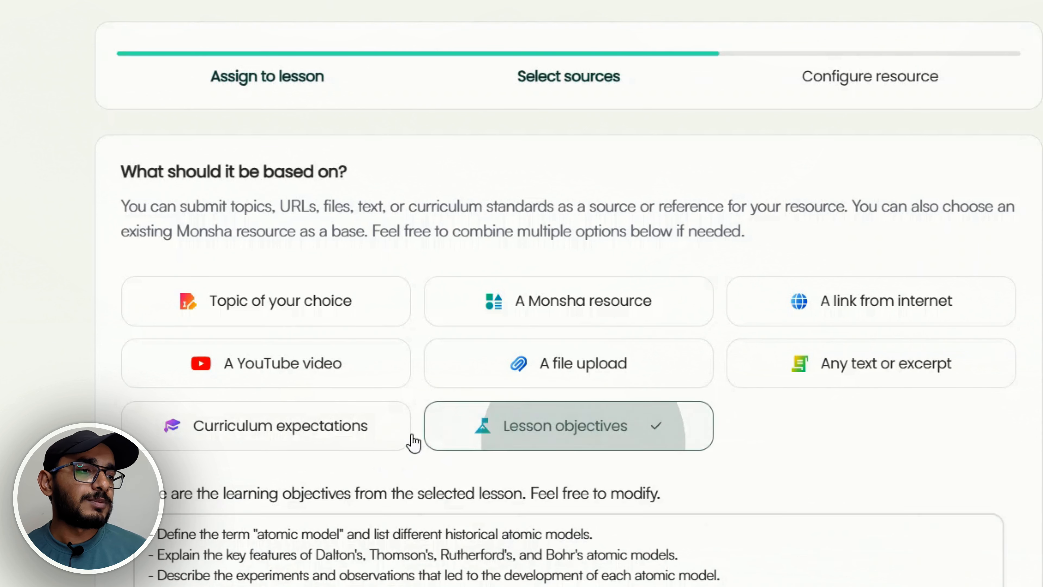
pyautogui.scroll(-5, 414, 443)
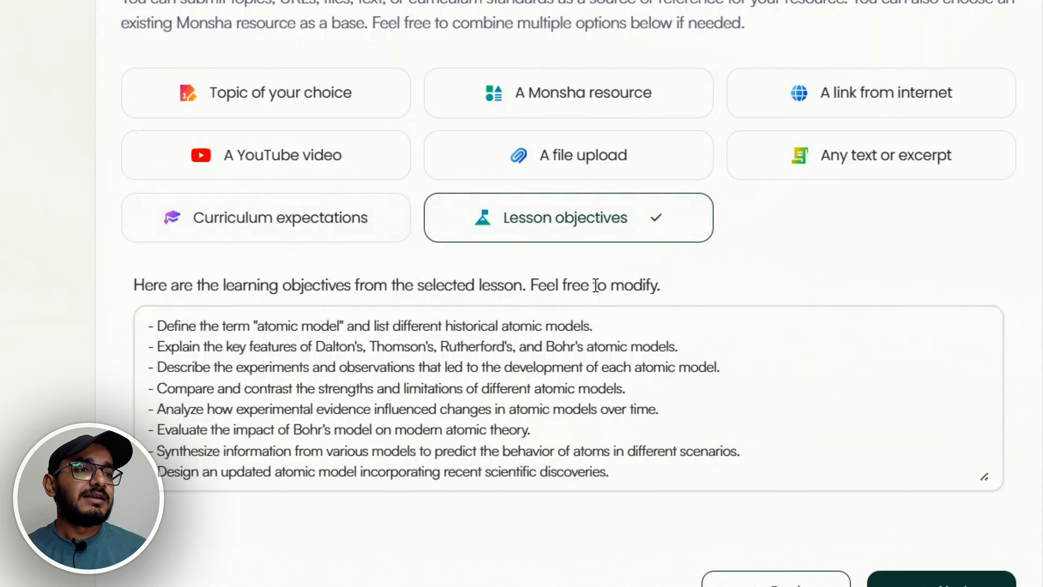
pyautogui.scroll(3, 596, 284)
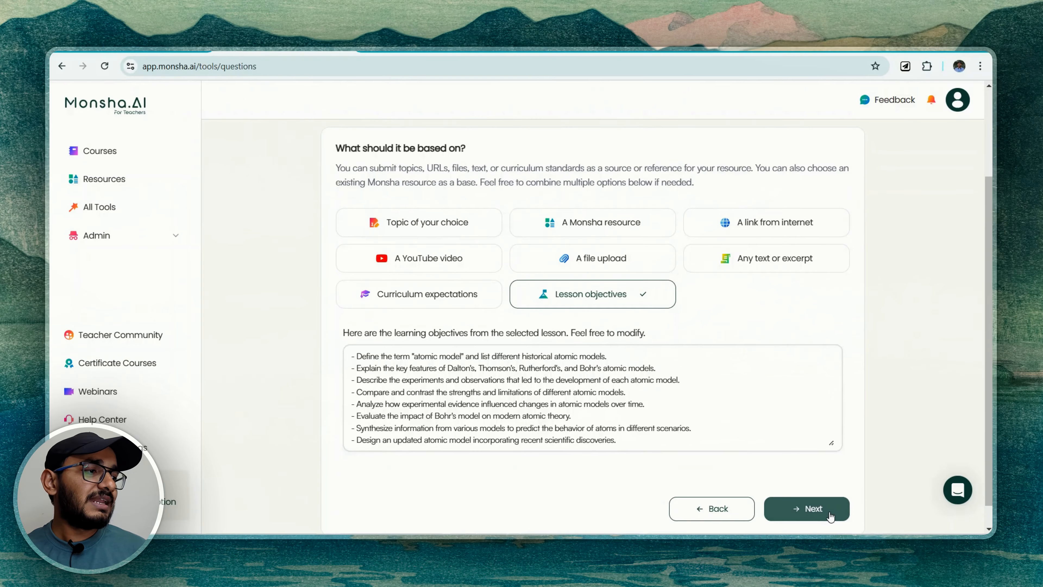
pyautogui.click(808, 508)
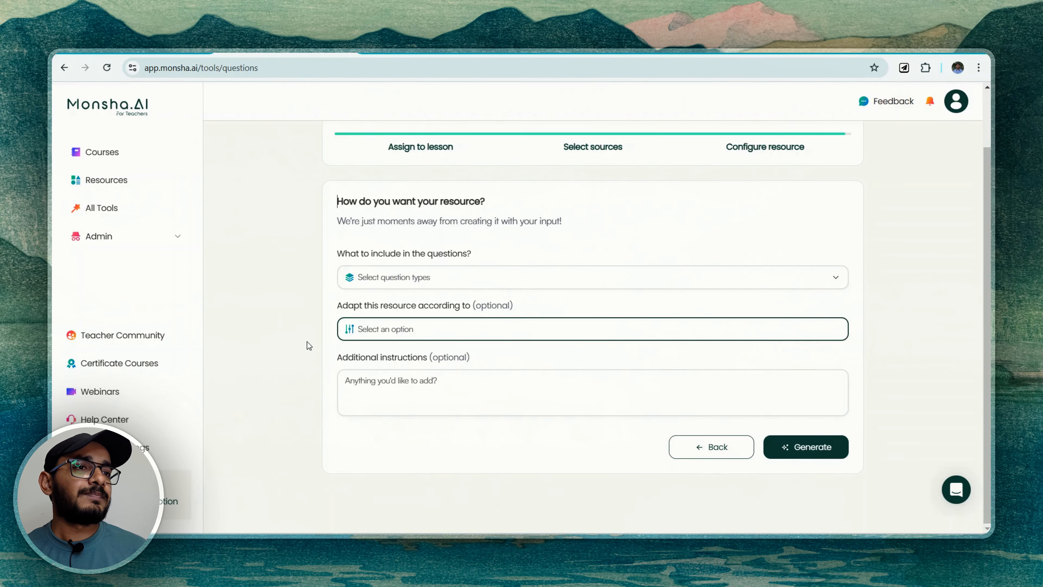
# Include Multiple Choice, Fill in the Blank, True/False and Essay Questions as the question types.
pyautogui.scroll(2, 308, 345)
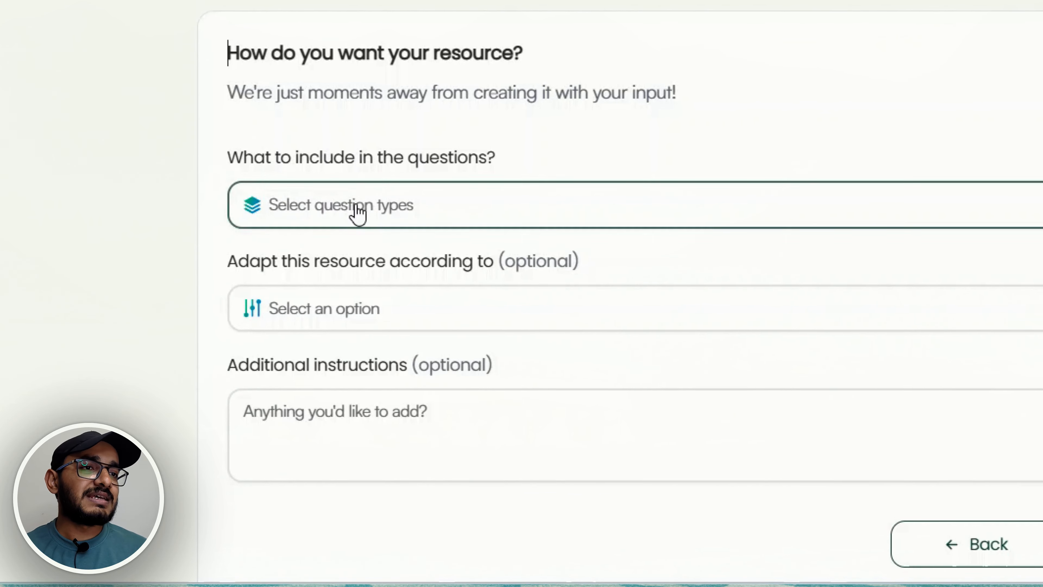
pyautogui.click(357, 212)
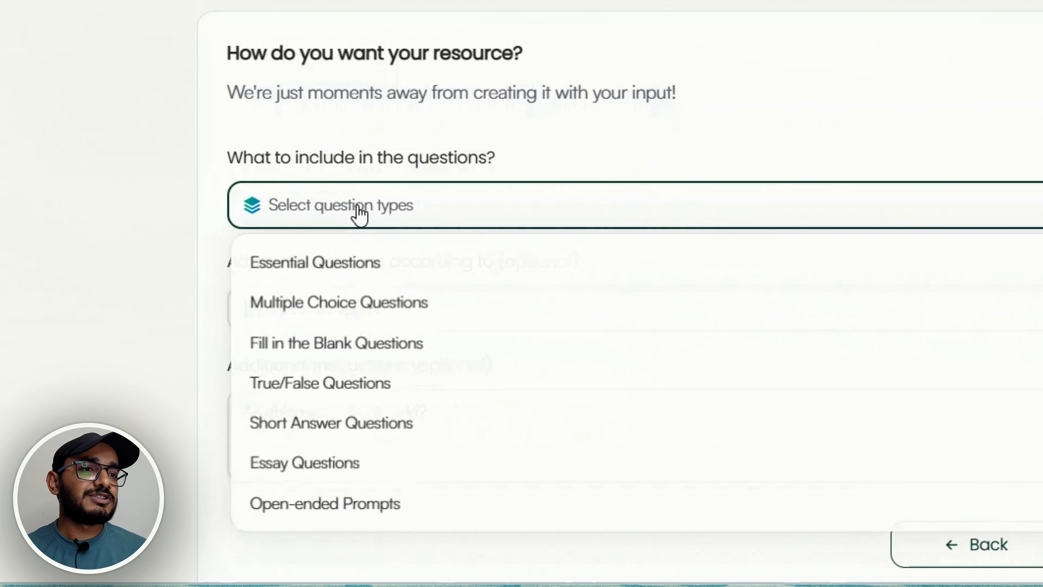
pyautogui.click(456, 312)
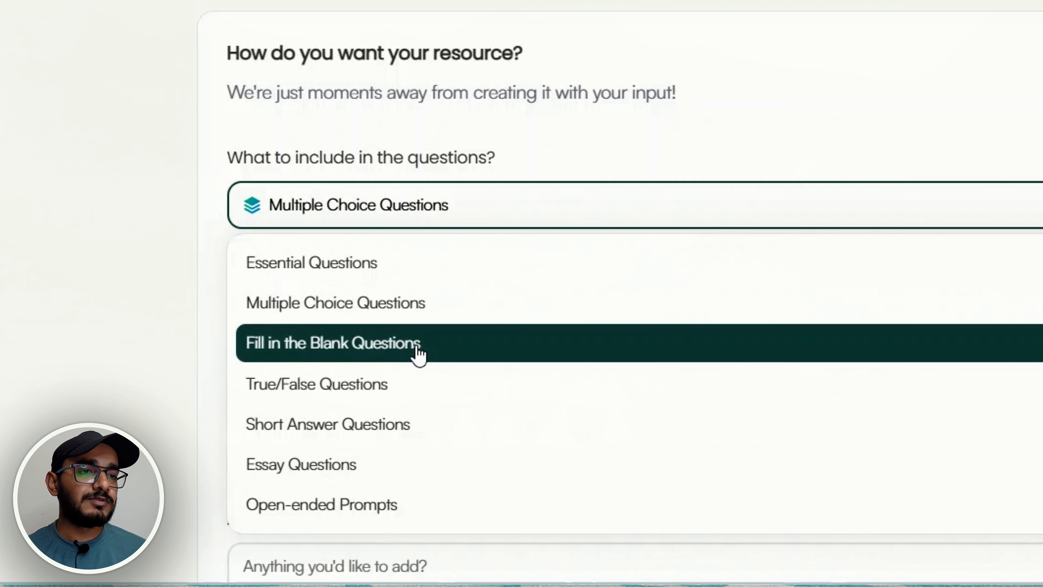
pyautogui.click(419, 347)
pyautogui.click(395, 389)
pyautogui.click(381, 463)
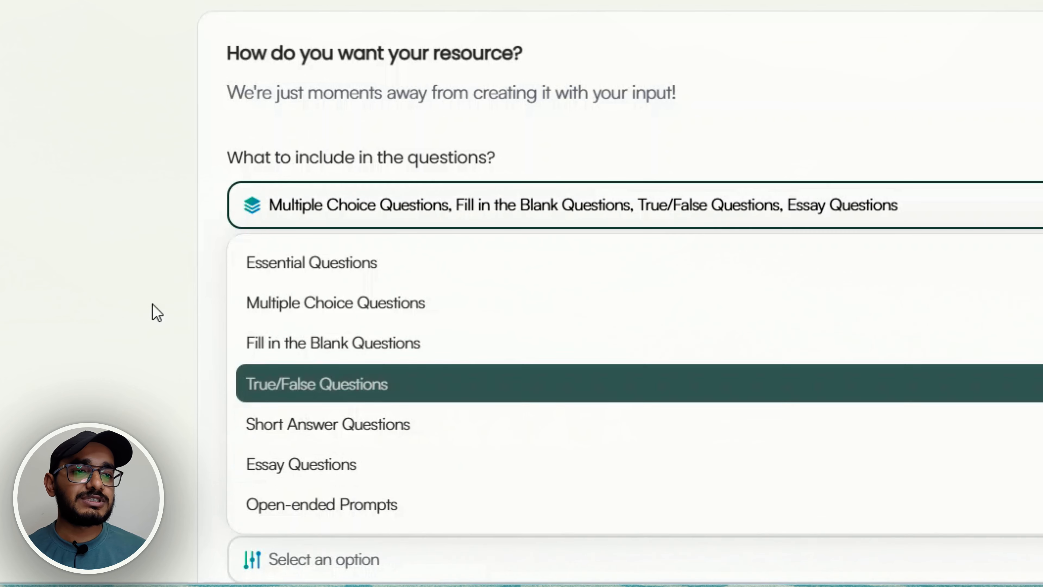
pyautogui.click(151, 304)
# Set the number of Multiple Choice Questions to 10 and Fill in the Blank Questions to 4.
pyautogui.scroll(-5, 153, 298)
pyautogui.click(663, 66)
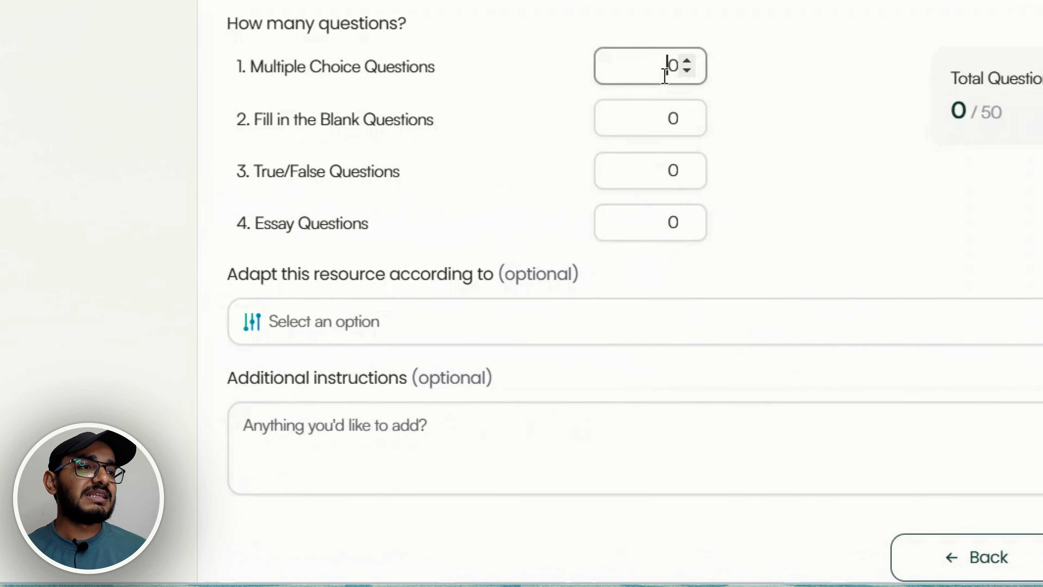
pyautogui.hotkey('ctrl', 'a')
pyautogui.write('1')
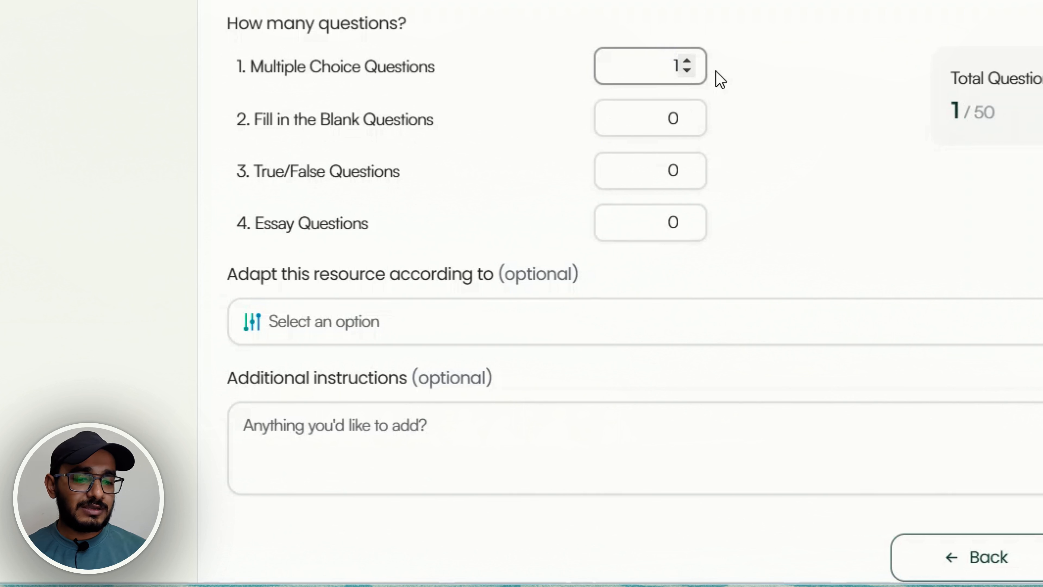
pyautogui.write('0')
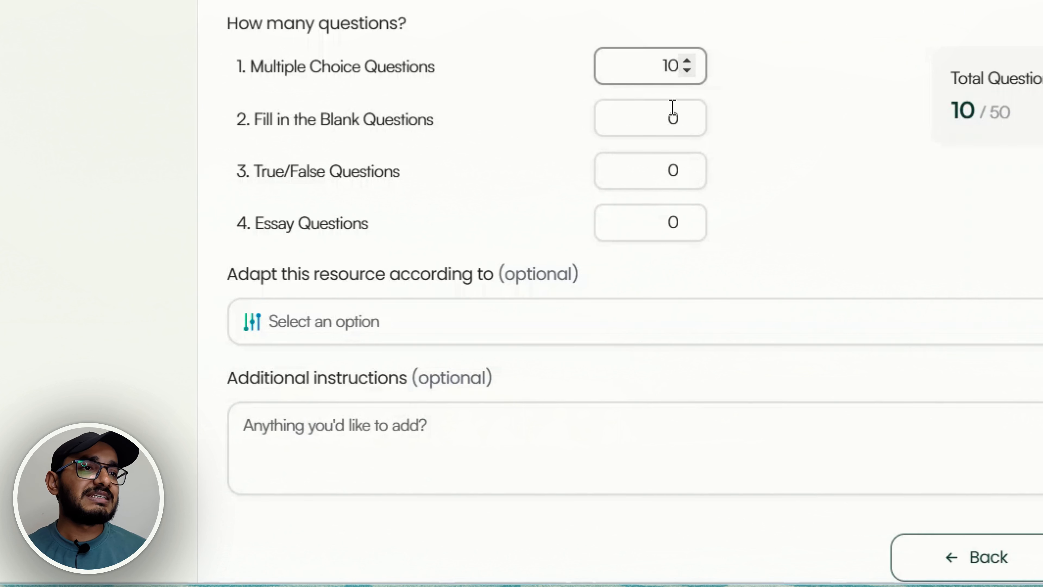
pyautogui.click(650, 121)
pyautogui.hotkey('ctrl', 'a')
pyautogui.write('4')
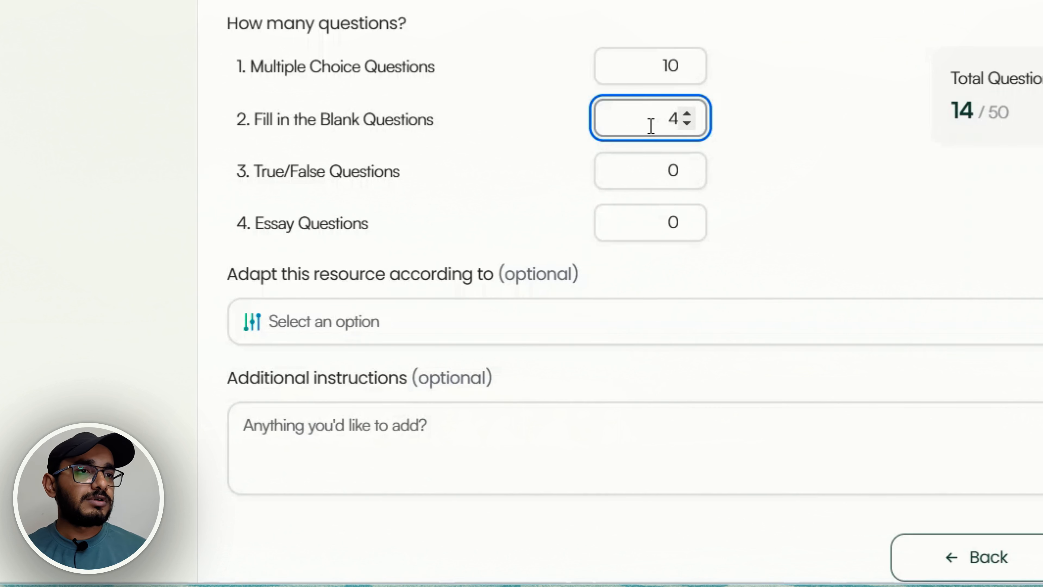
# Set the number of True/False Questions to 4 and Essay Questions to 3.
pyautogui.click(669, 169)
pyautogui.hotkey('ctrl', 'a')
pyautogui.write('4')
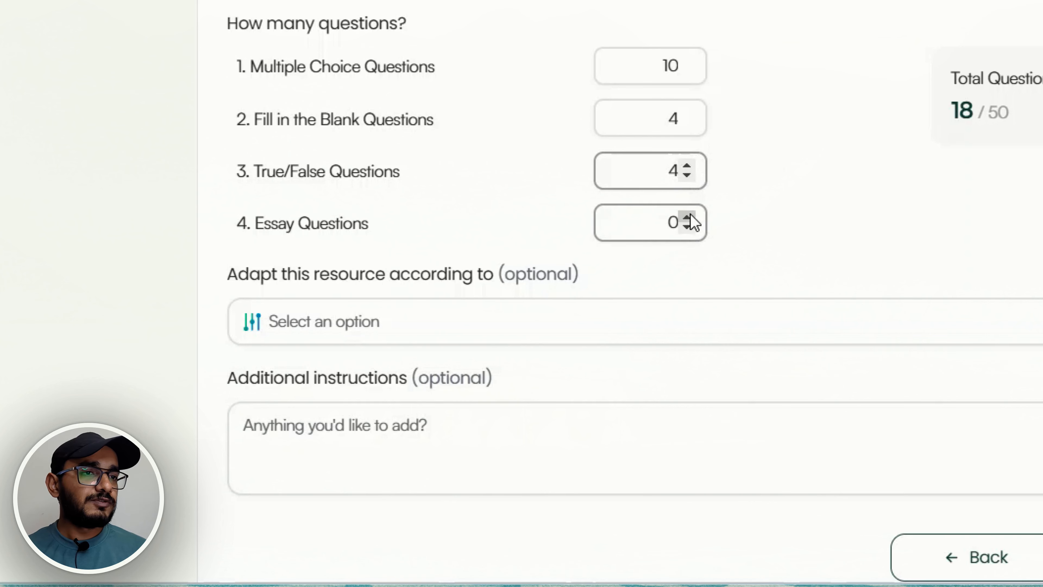
pyautogui.click(673, 222)
pyautogui.hotkey('ctrl', 'a')
pyautogui.write('3')
pyautogui.click(795, 215)
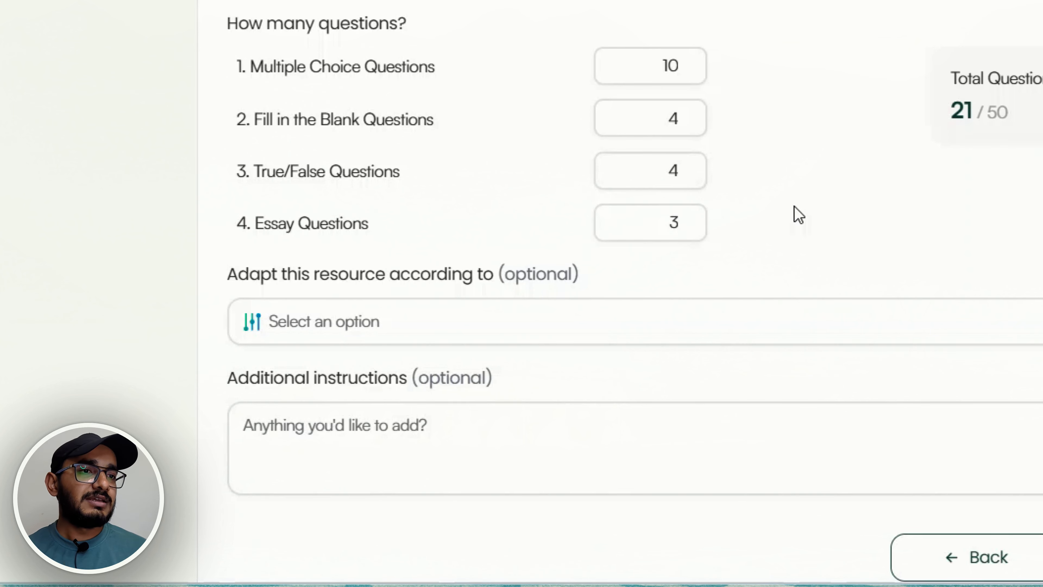
# Check the optional adaptation choices without selecting one, and generate the questions with no additional instructions.
pyautogui.scroll(-2, 780, 199)
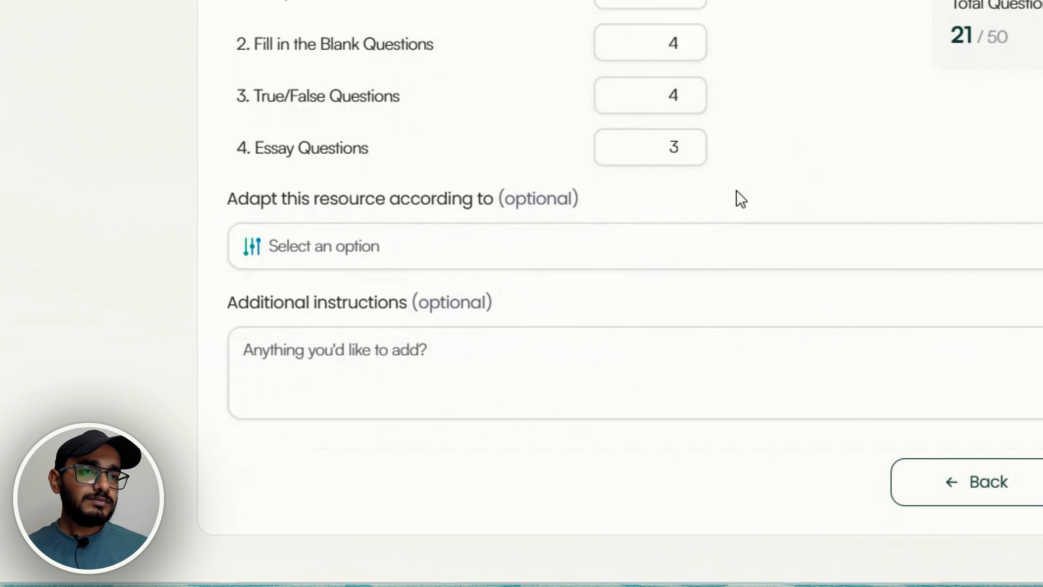
pyautogui.click(347, 249)
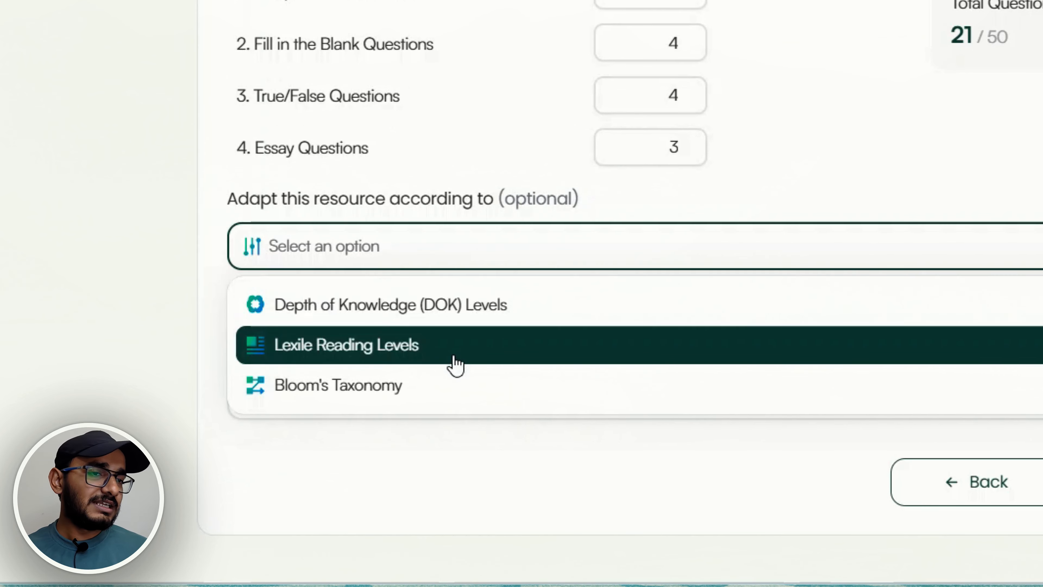
pyautogui.click(131, 295)
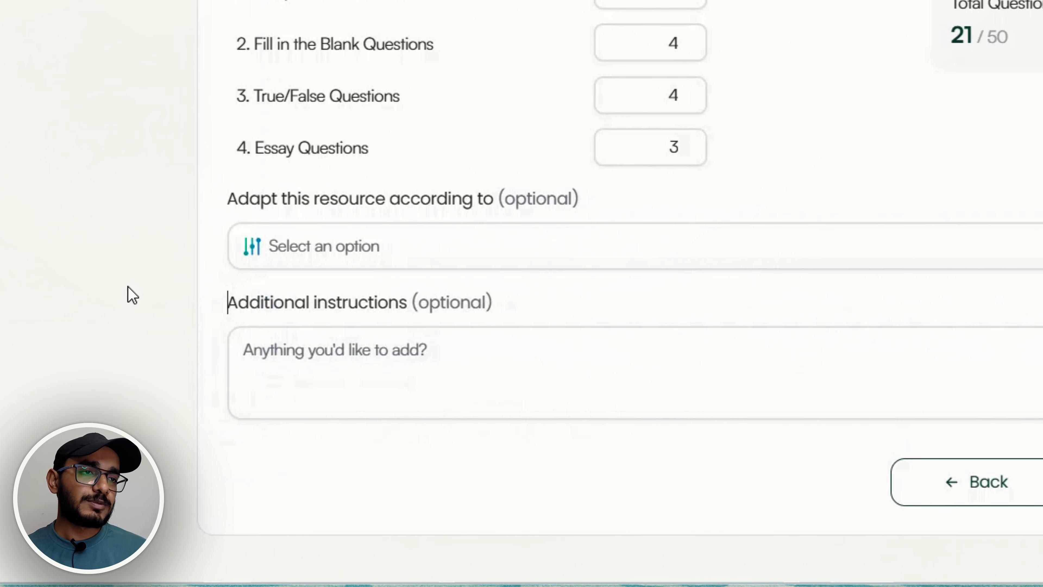
pyautogui.click(505, 360)
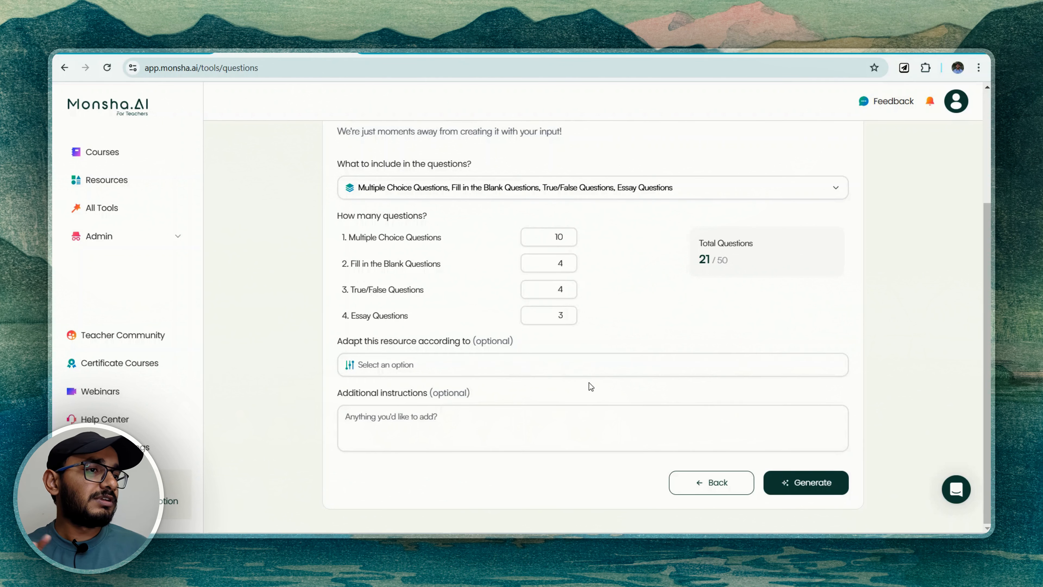
pyautogui.click(794, 483)
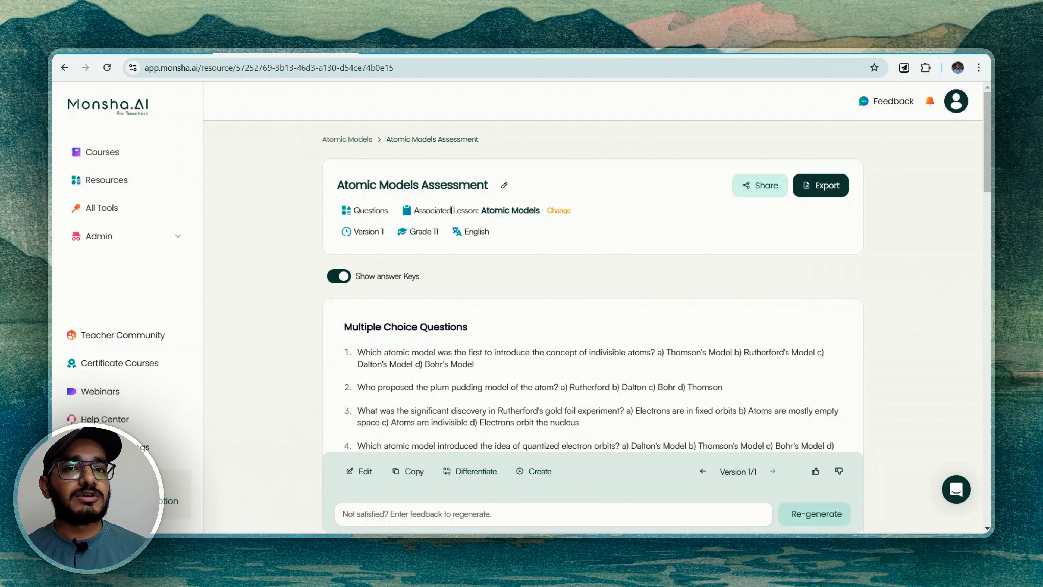
# Review the generated Atomic Models Assessment, covering every question section and the answer keys.
pyautogui.scroll(-3, 312, 267)
pyautogui.scroll(-4, 341, 230)
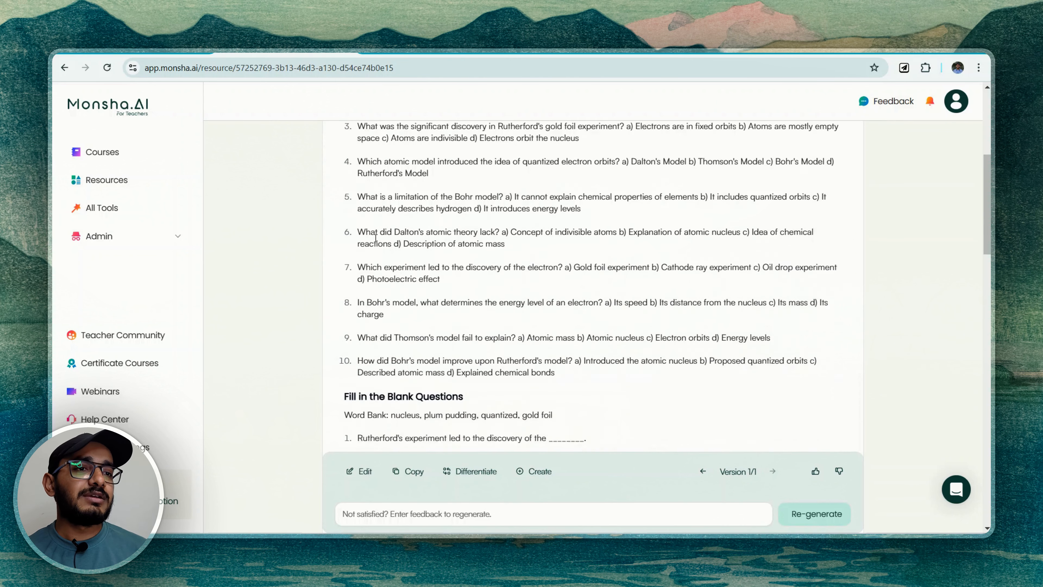
pyautogui.scroll(-3, 376, 342)
pyautogui.scroll(-3, 378, 352)
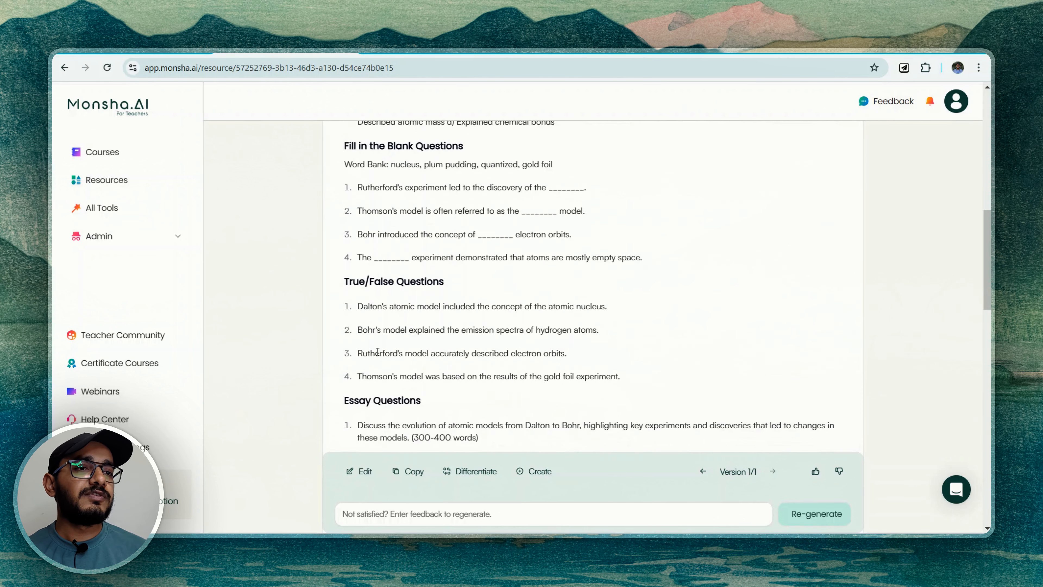
pyautogui.scroll(-4, 380, 341)
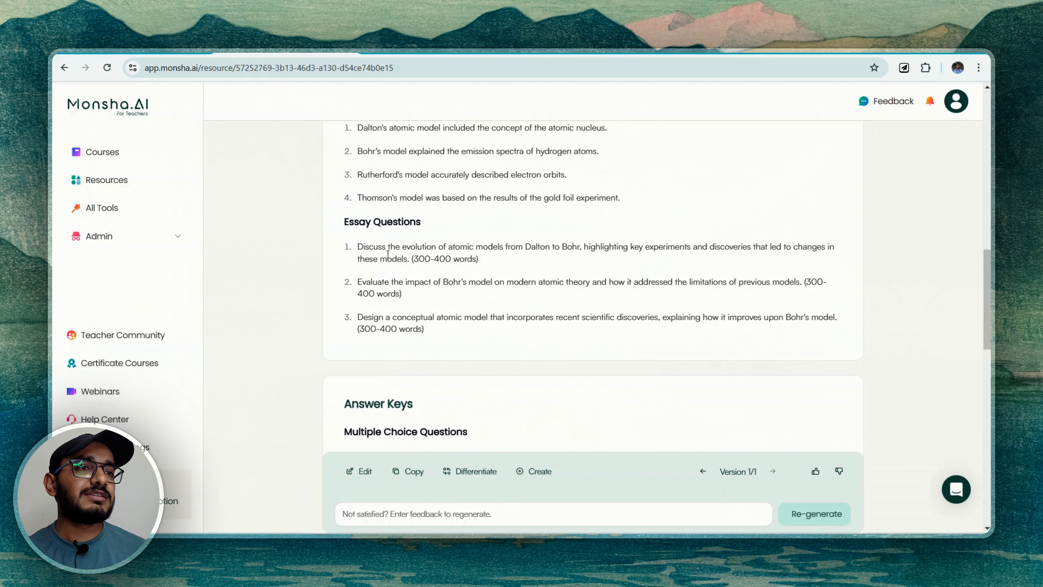
pyautogui.scroll(-7, 361, 351)
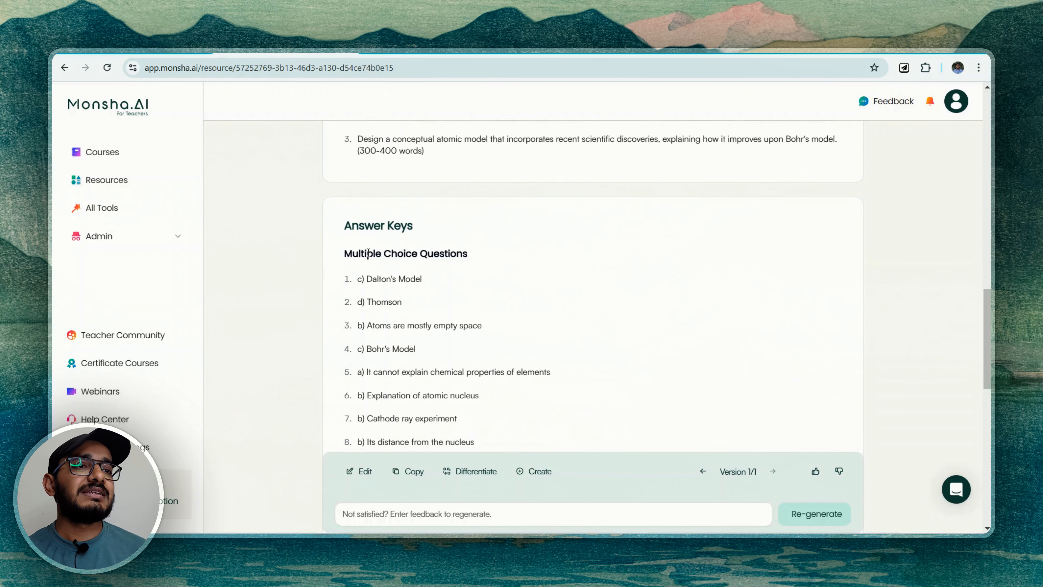
pyautogui.scroll(-3, 404, 324)
pyautogui.scroll(20, 348, 285)
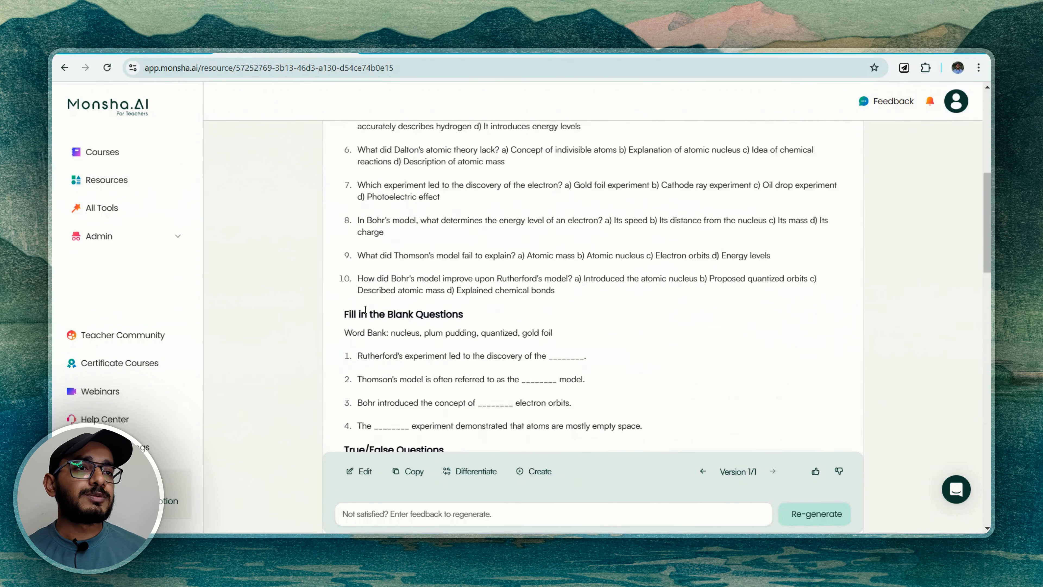
pyautogui.scroll(3, 348, 285)
# Hide the answer keys to check the questions-only version, and show the answer keys again.
pyautogui.click(340, 275)
pyautogui.scroll(-15, 320, 299)
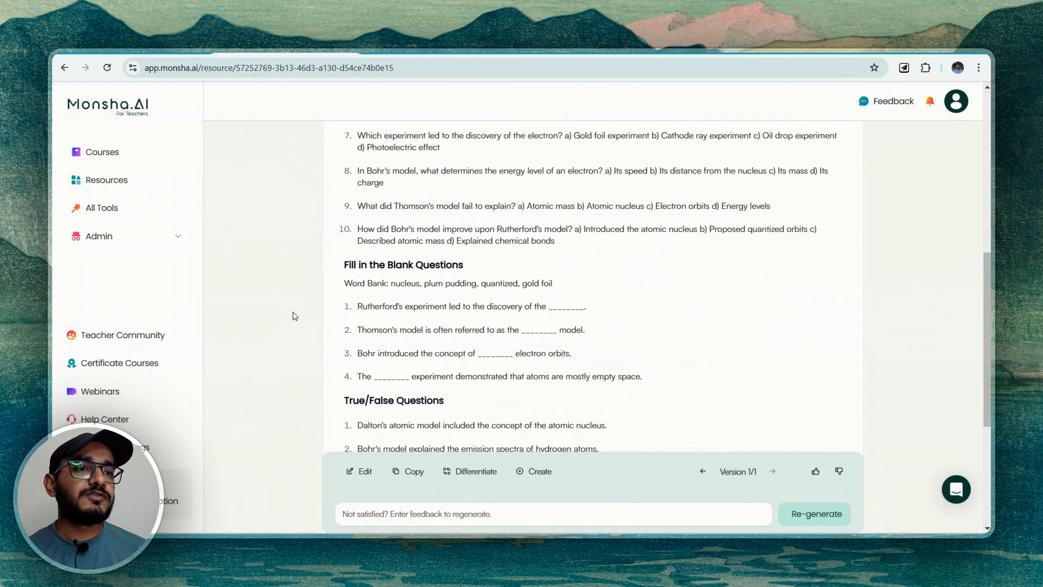
pyautogui.scroll(15, 297, 316)
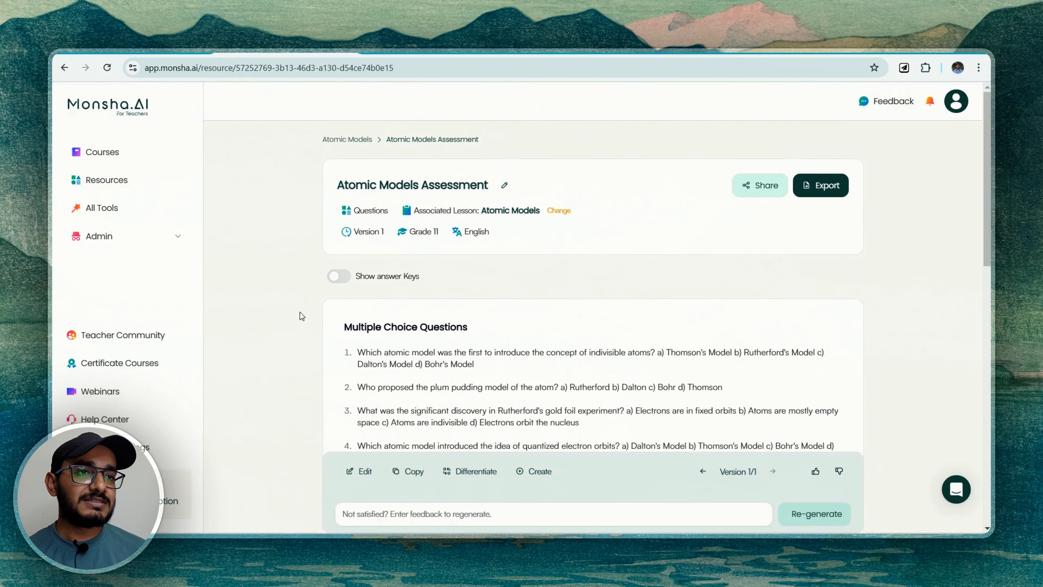
pyautogui.click(338, 275)
pyautogui.scroll(-20, 276, 303)
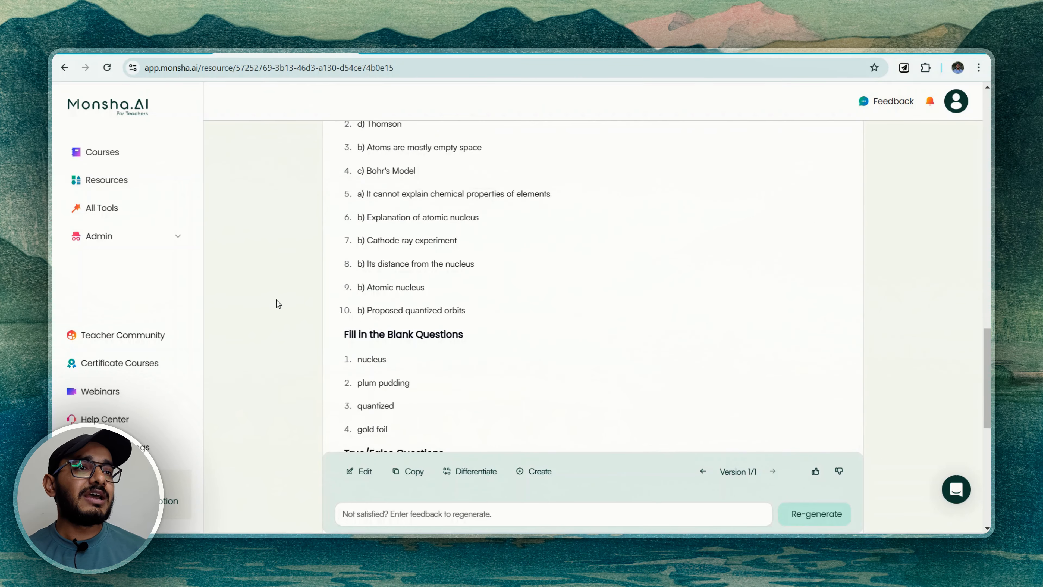
pyautogui.scroll(-5, 289, 310)
pyautogui.scroll(20, 288, 311)
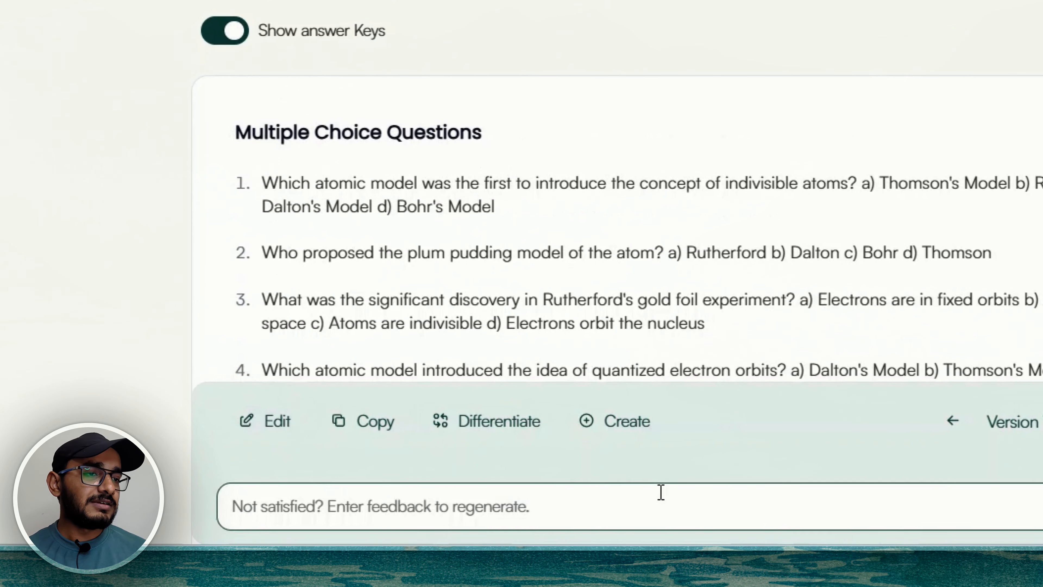
# Open the Atomic Models Assessment for editing, leave editing mode without changes, and copy the assessment's content.
pyautogui.click(268, 427)
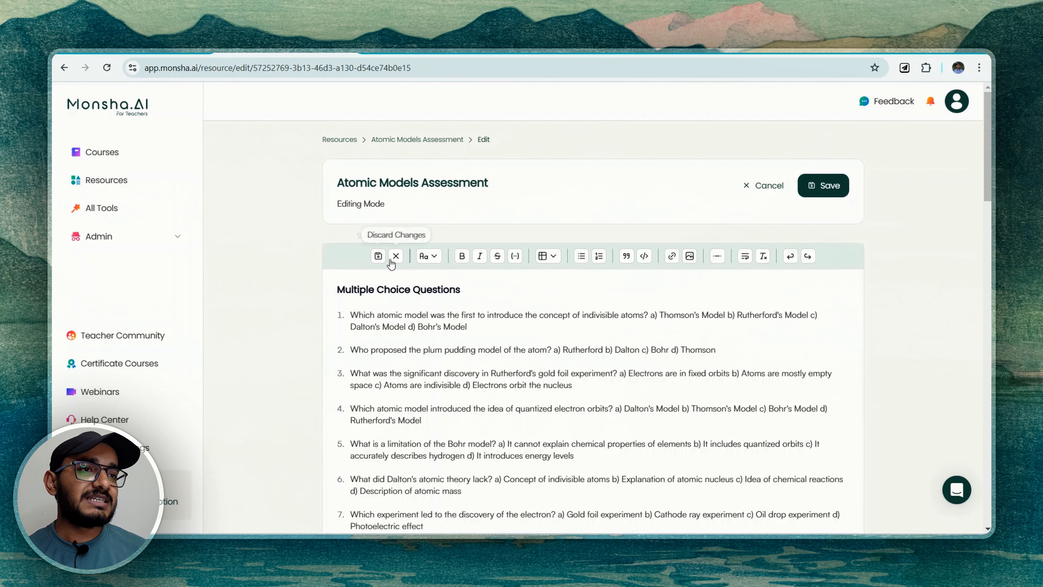
pyautogui.click(396, 256)
pyautogui.click(609, 341)
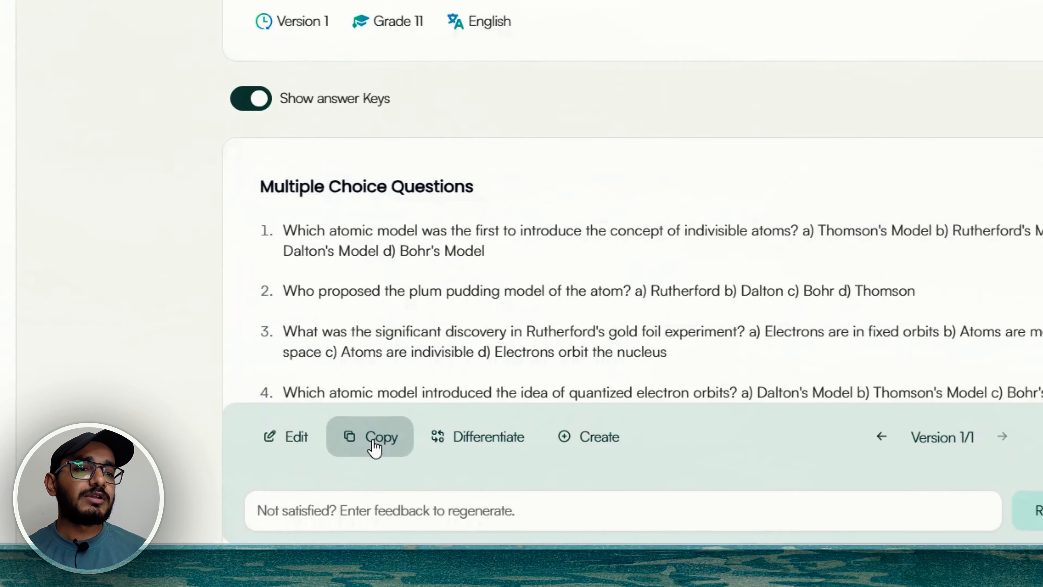
pyautogui.click(374, 447)
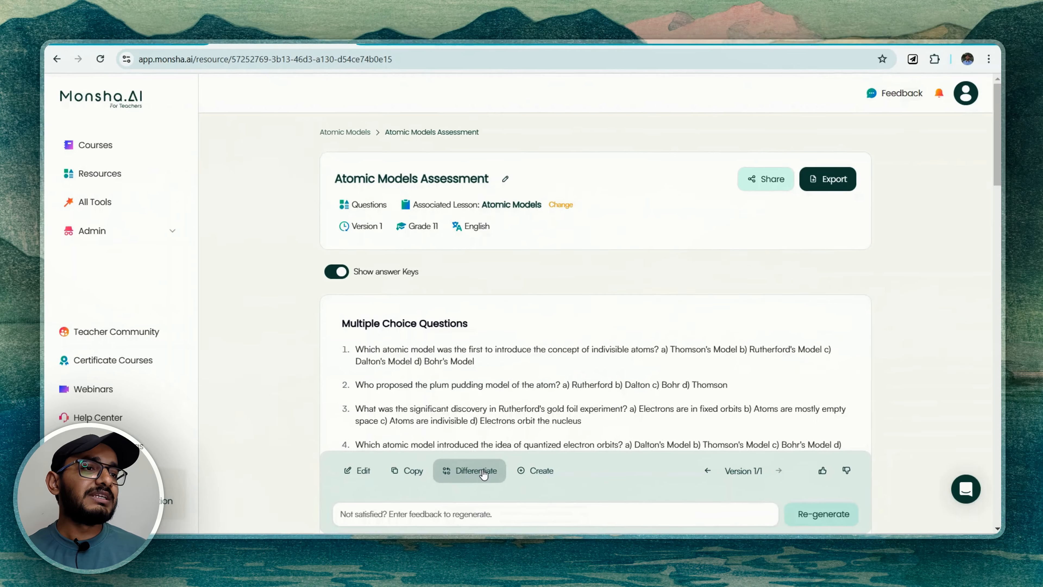
# Check the options for differentiating the assessment and for creating another resource, without choosing any.
pyautogui.click(480, 424)
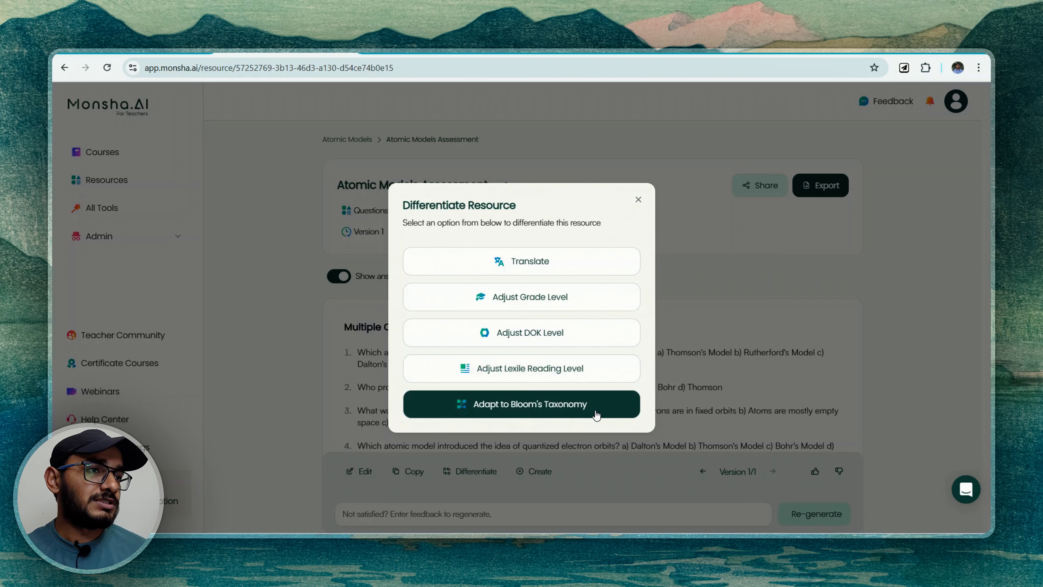
pyautogui.click(563, 454)
pyautogui.click(537, 470)
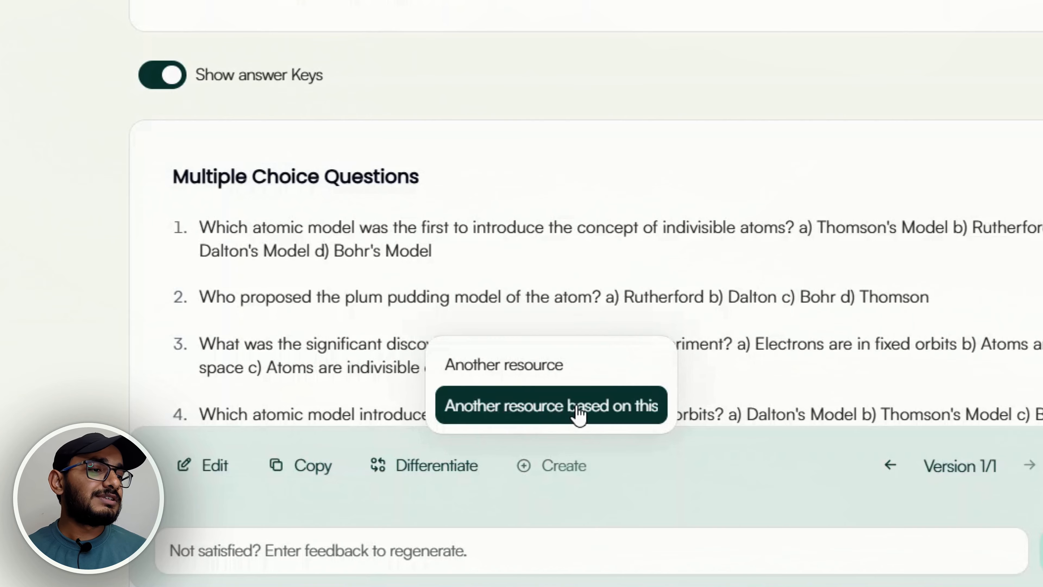
pyautogui.click(723, 273)
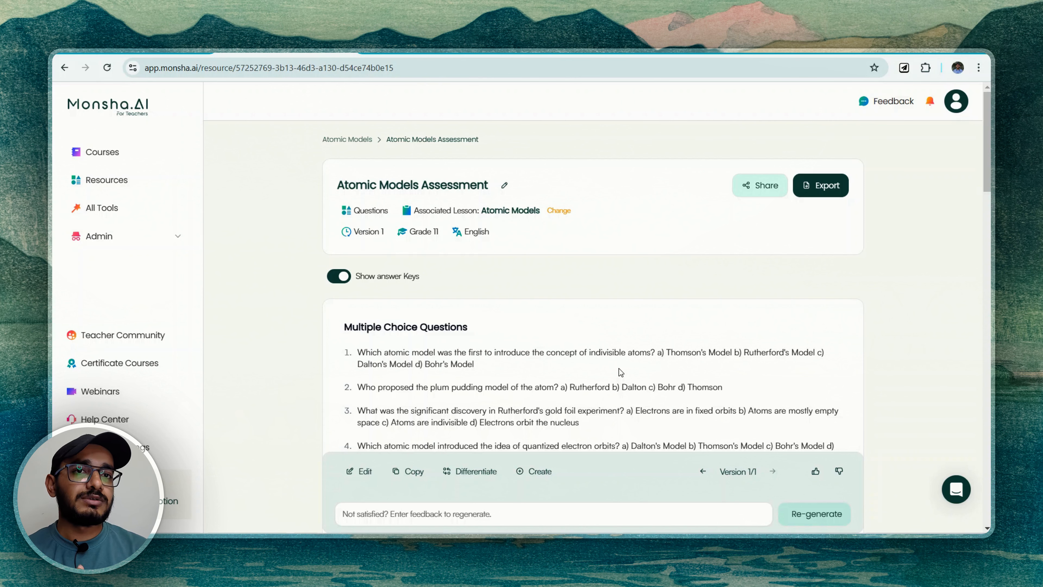
pyautogui.click(531, 471)
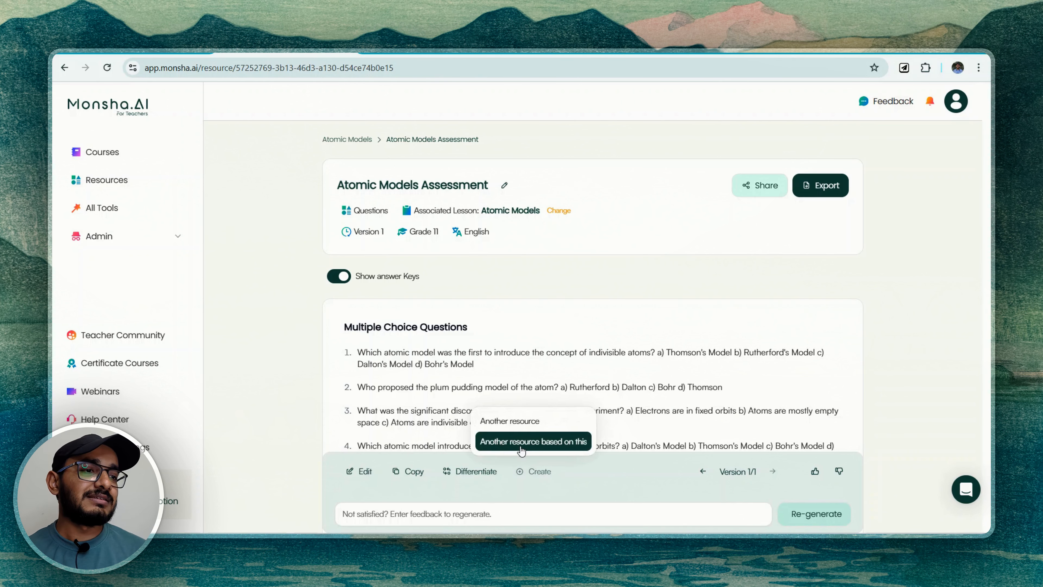
pyautogui.click(694, 369)
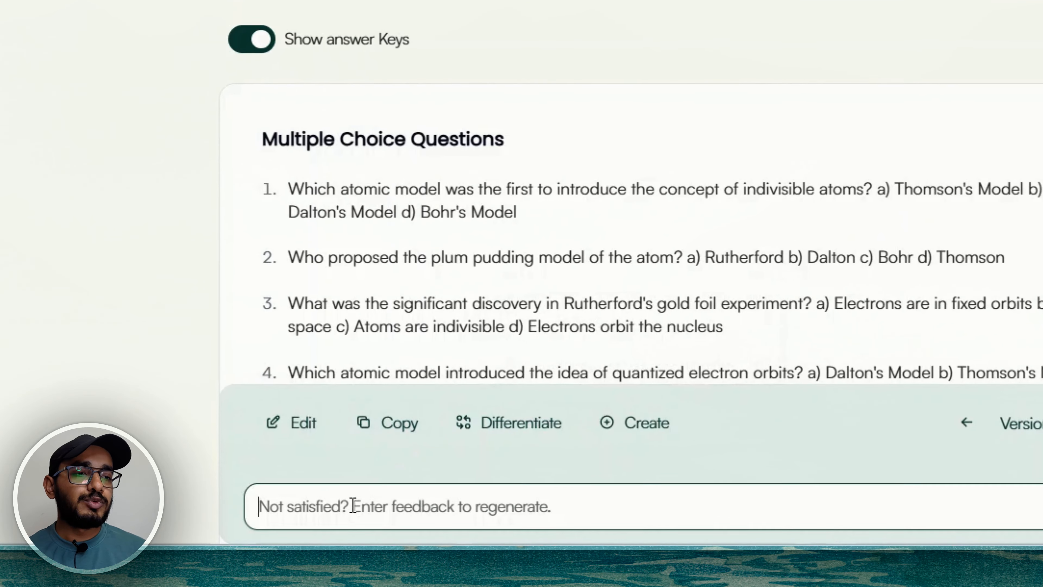
# Check the regeneration feedback field without entering anything, and look through the assessment's question sections again.
pyautogui.click(388, 514)
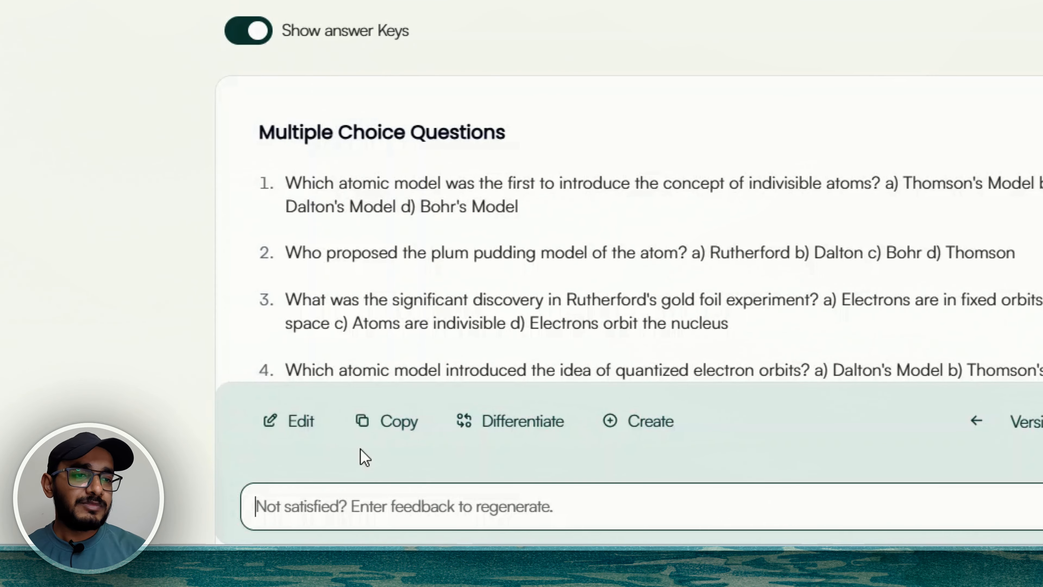
pyautogui.scroll(-10, 272, 175)
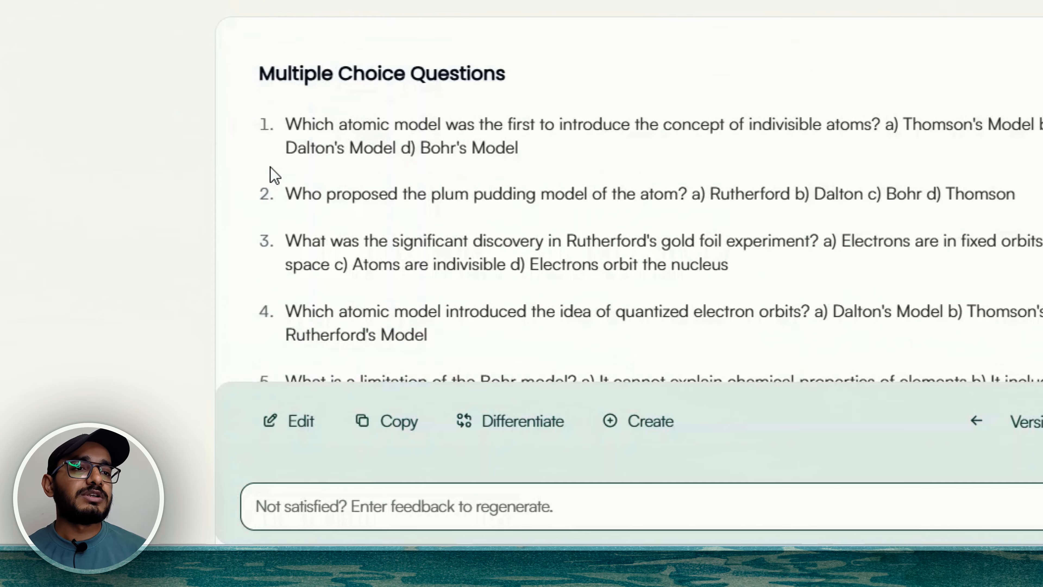
pyautogui.scroll(-8, 289, 131)
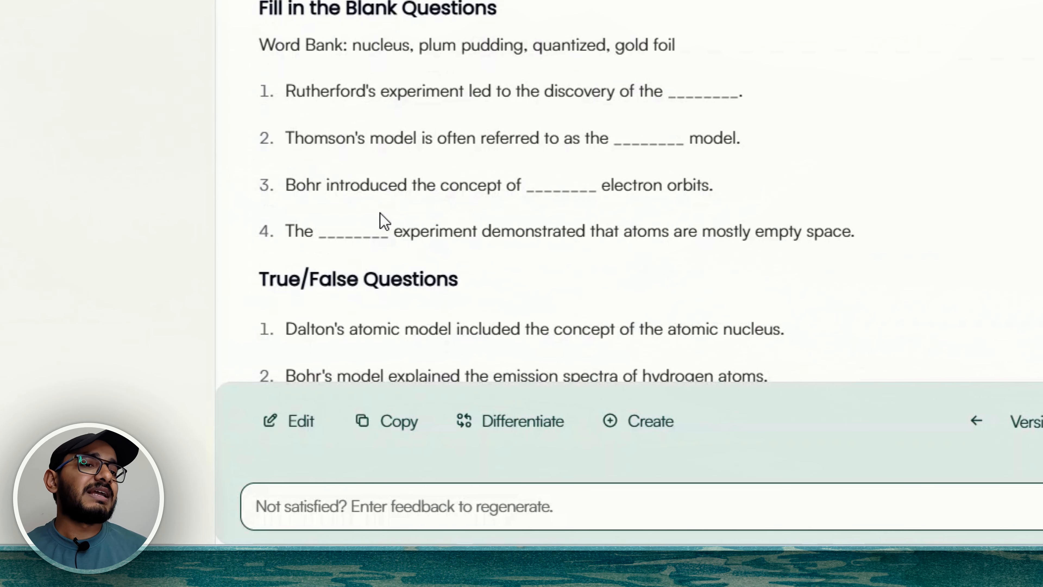
pyautogui.scroll(-3, 299, 501)
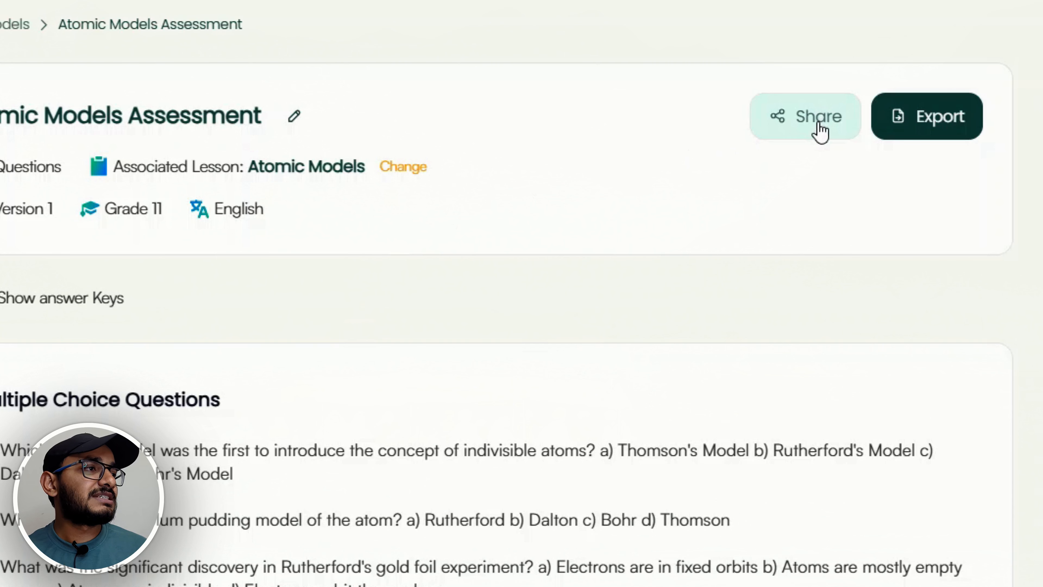
# Check the assessment's sharing options, and open its export format choices.
pyautogui.click(819, 132)
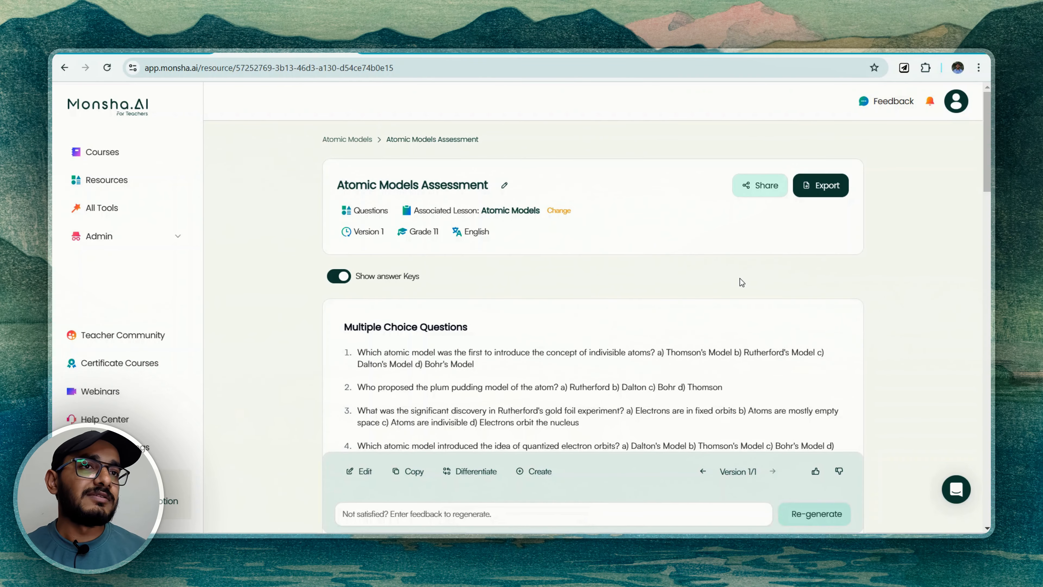
pyautogui.click(819, 187)
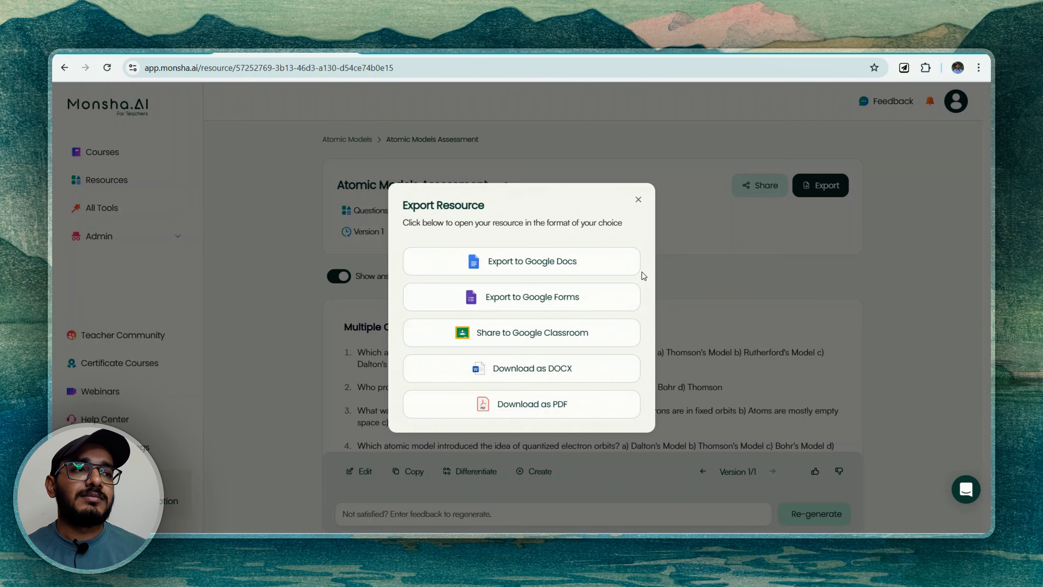